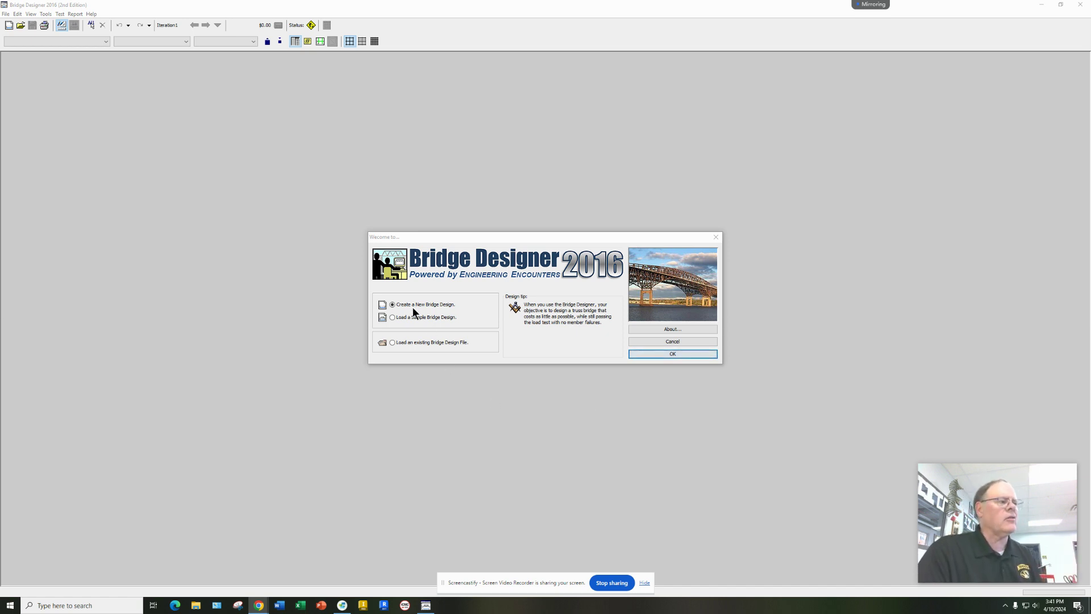
Step: Confirm 'Create a New Bridge Design' in the Welcome dialog
click(667, 353)
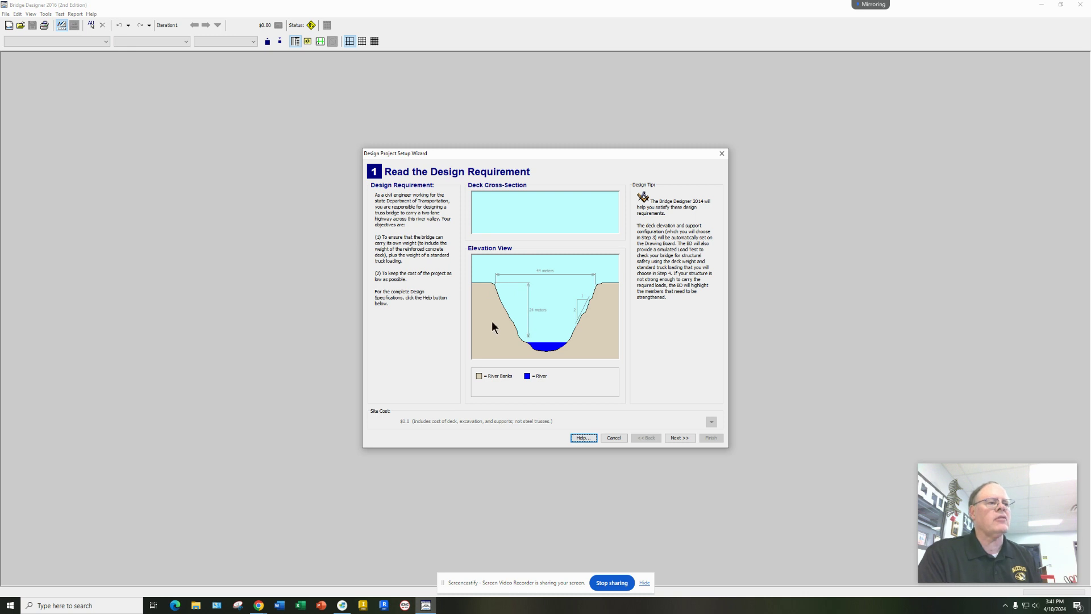
Step: Advance past the design requirement and leave the local contest code set to 'No'
click(680, 438)
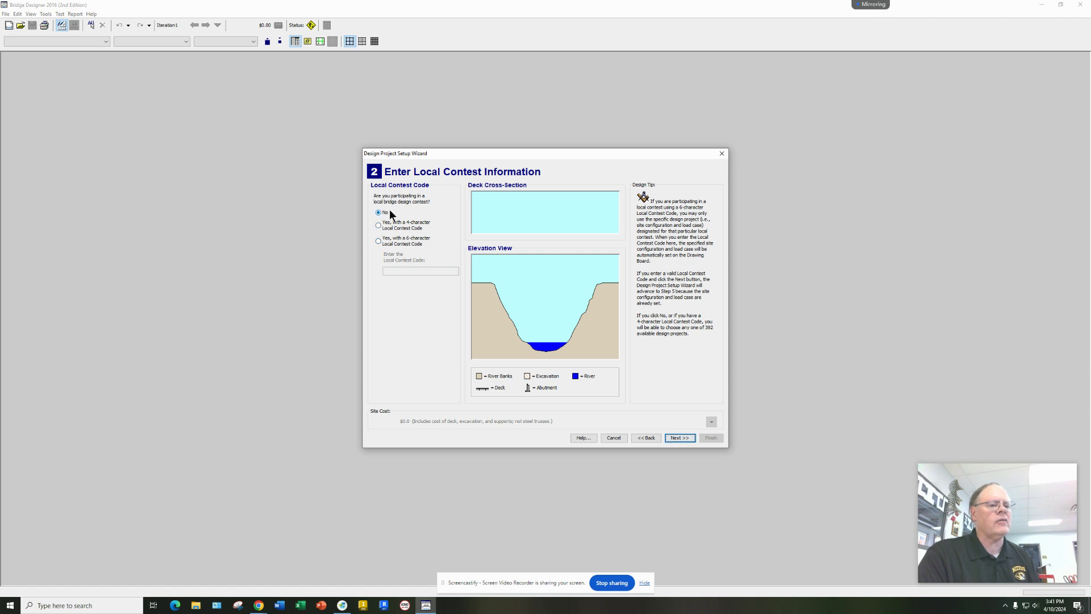
click(680, 438)
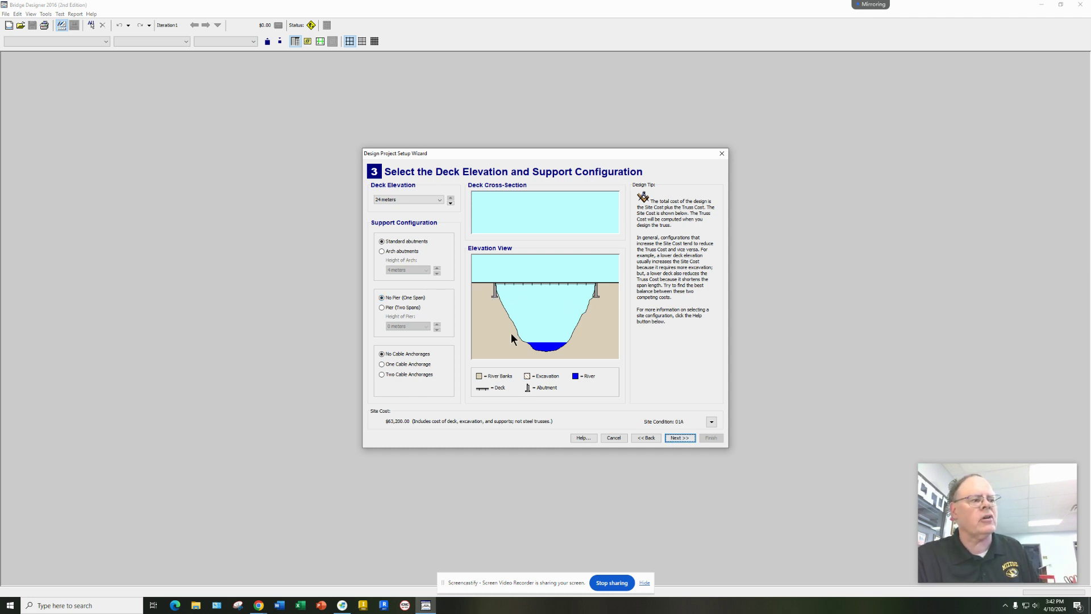
Step: Set a 12-meter deck, compare arch abutments and a pier, then keep Standard abutments with no pier
click(442, 203)
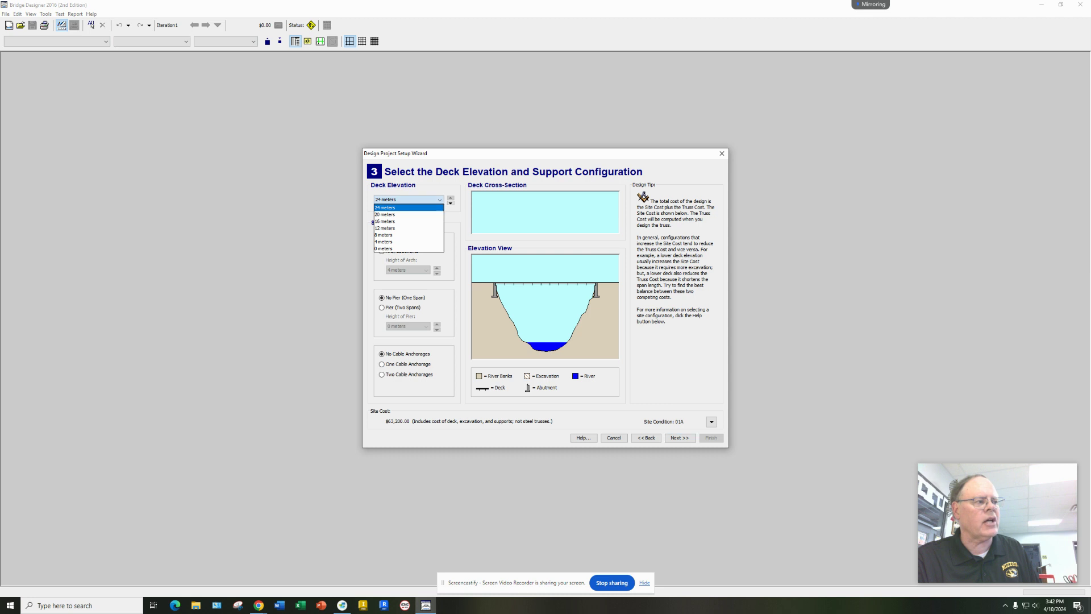
click(394, 228)
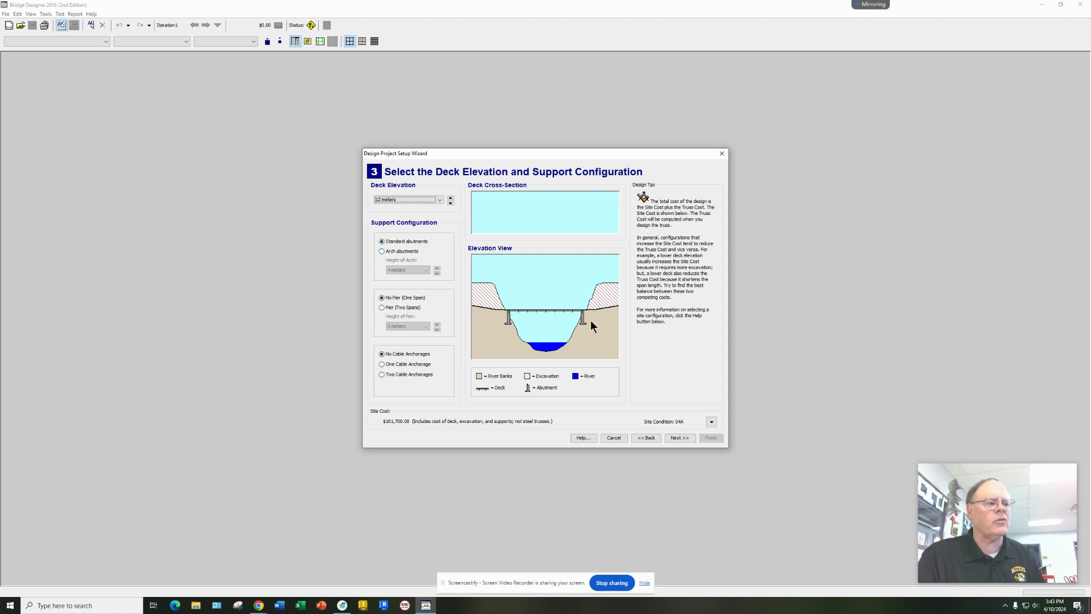
click(381, 250)
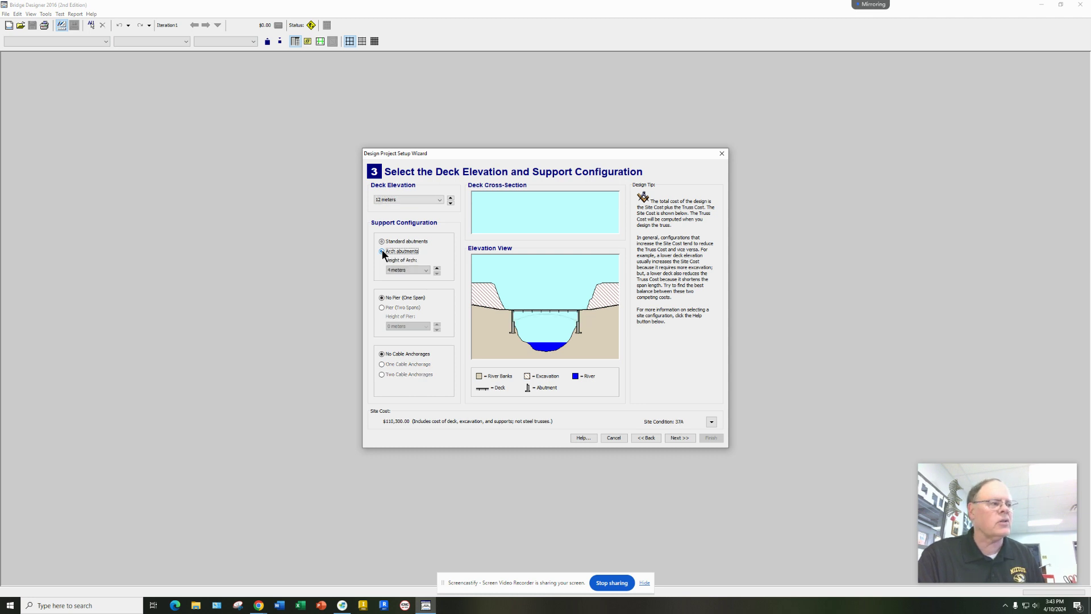
click(379, 239)
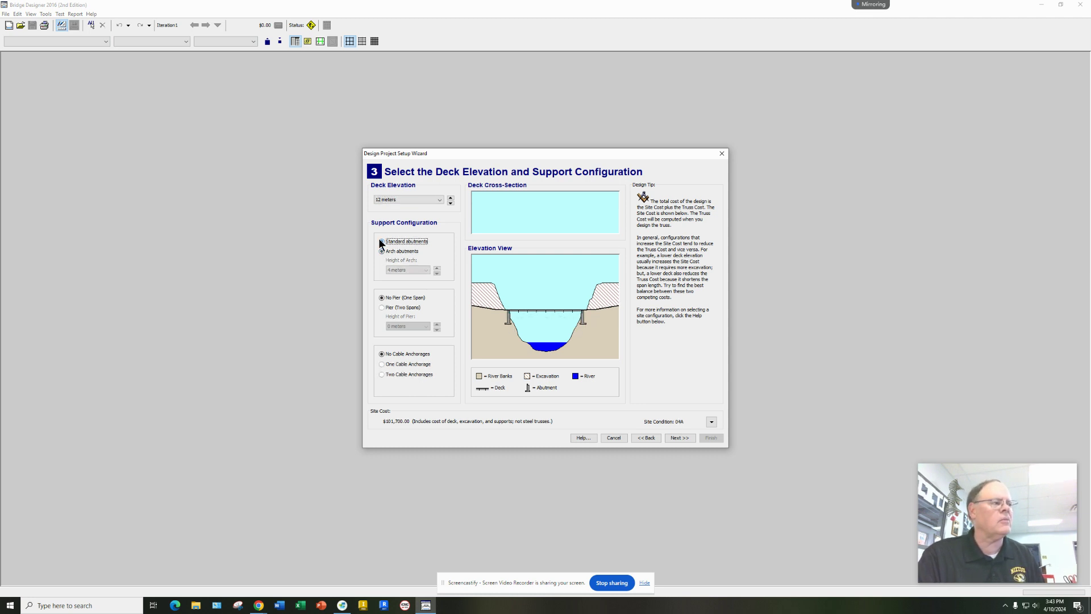
click(381, 308)
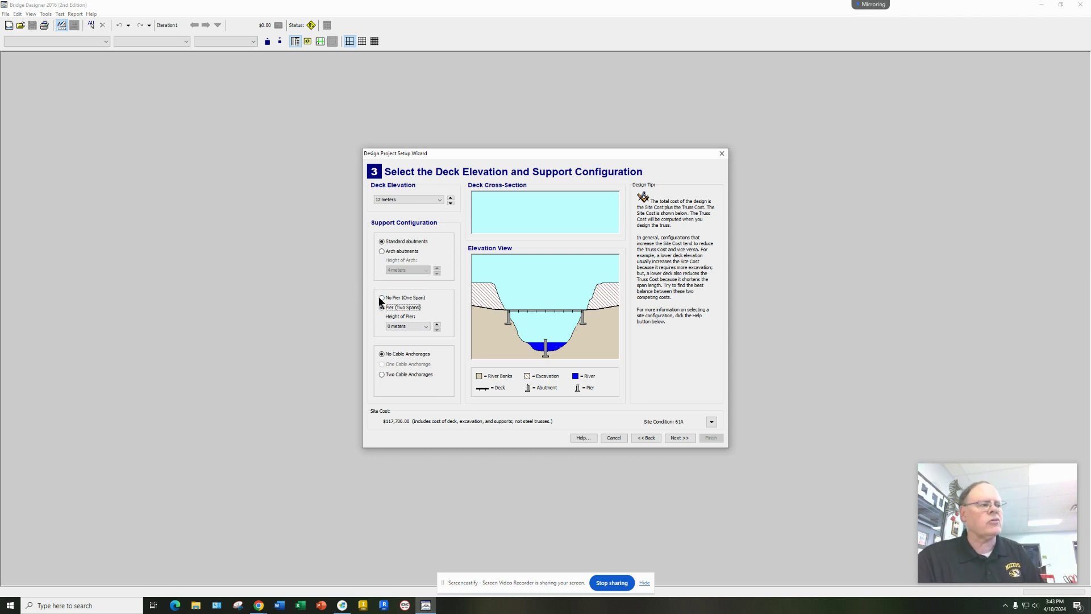
click(380, 297)
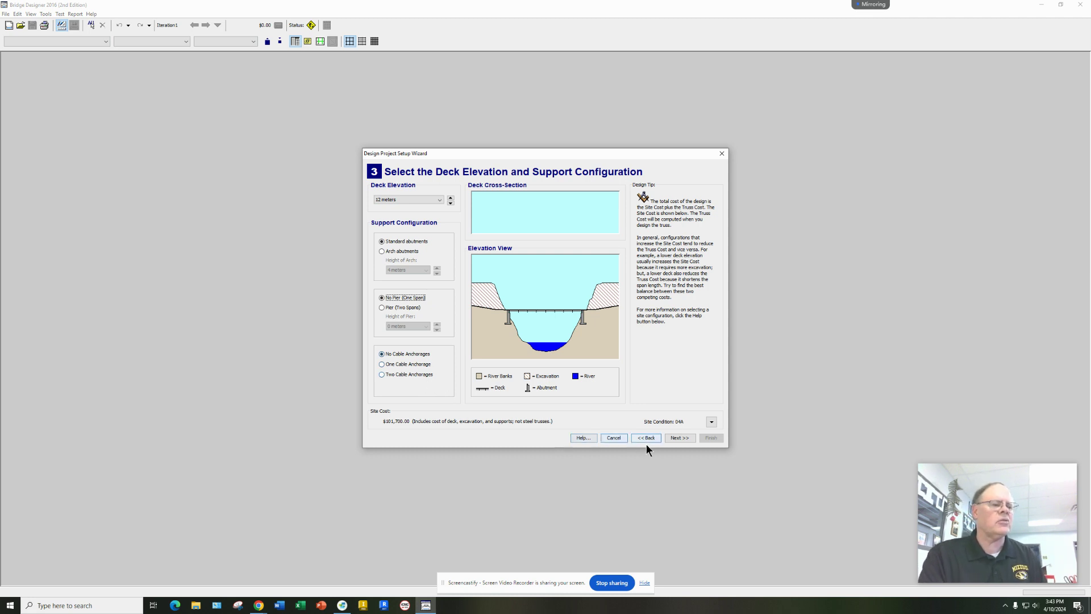
click(677, 437)
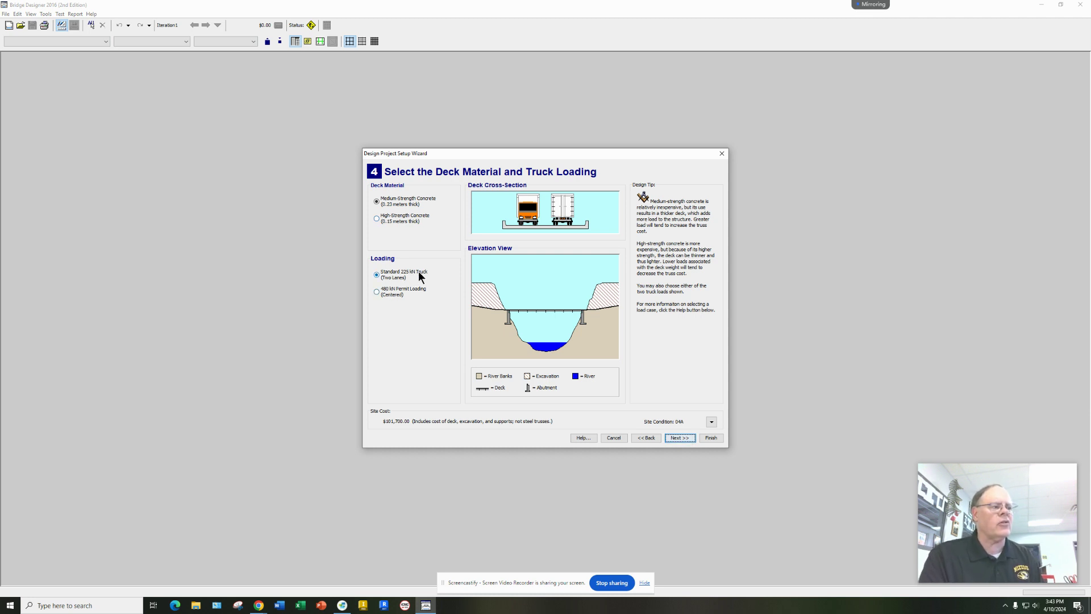
Step: Accept Medium-Strength Concrete and the Standard 225 kN Truck, then preview a through-truss template
click(681, 438)
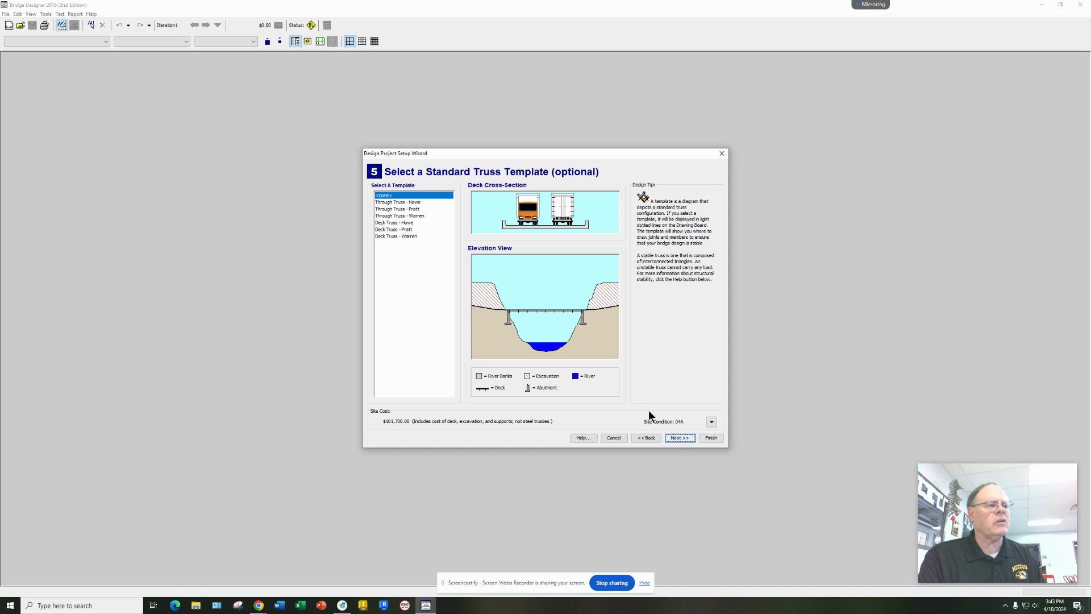
click(416, 203)
Step: Preview the Pratt, Warren and Howe templates and settle on Deck Truss - Warren
click(407, 209)
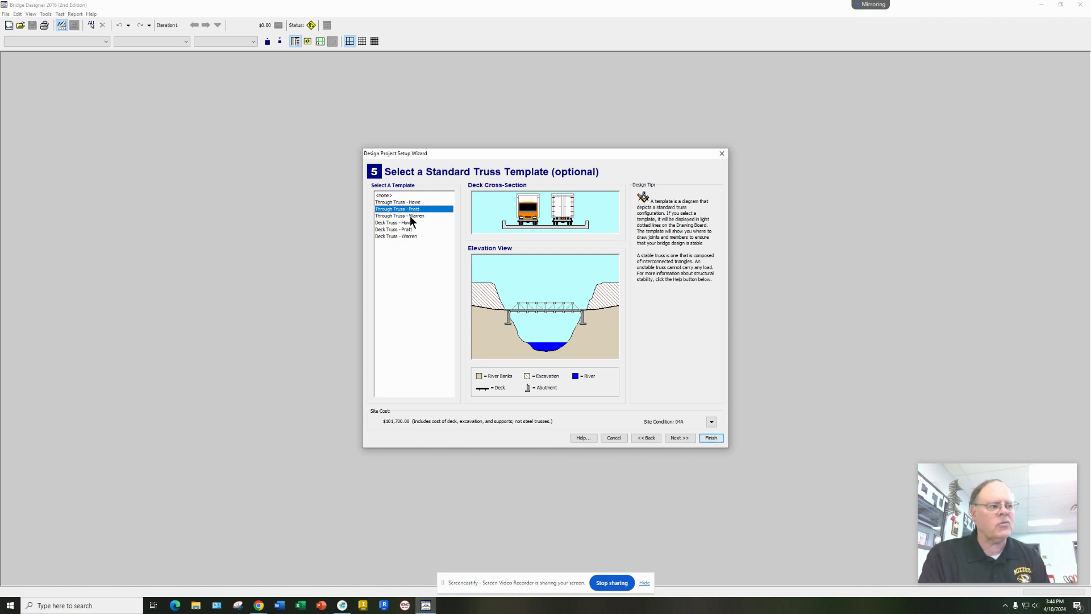
click(411, 215)
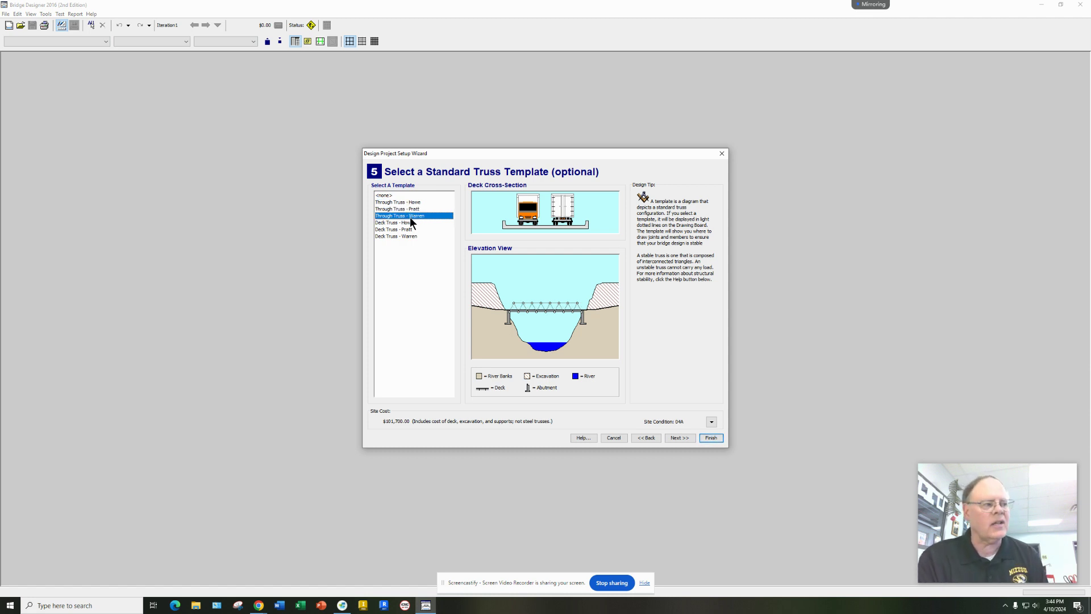
click(410, 223)
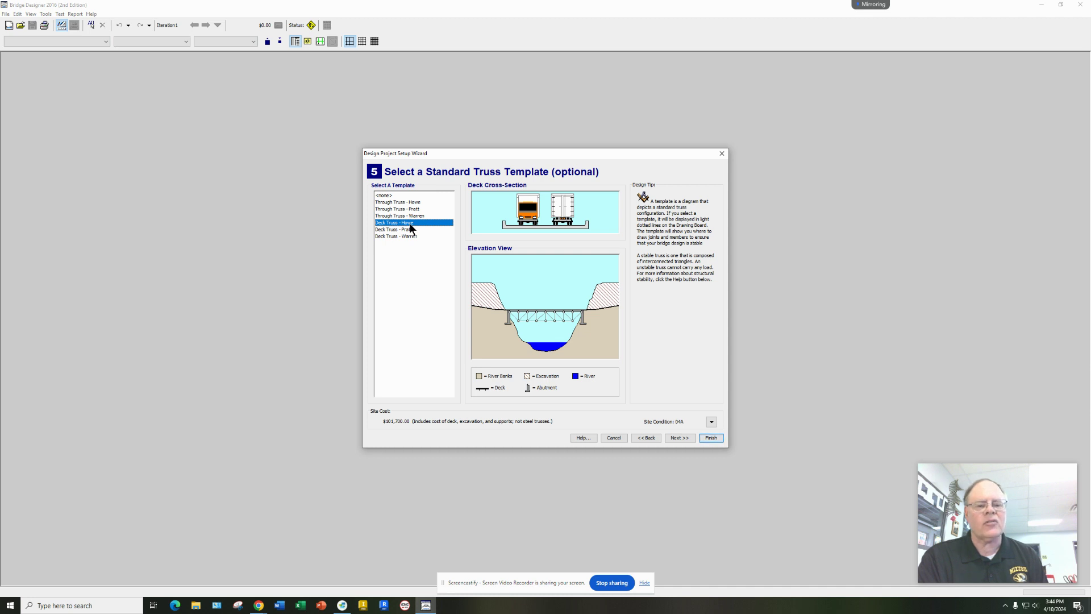
click(407, 230)
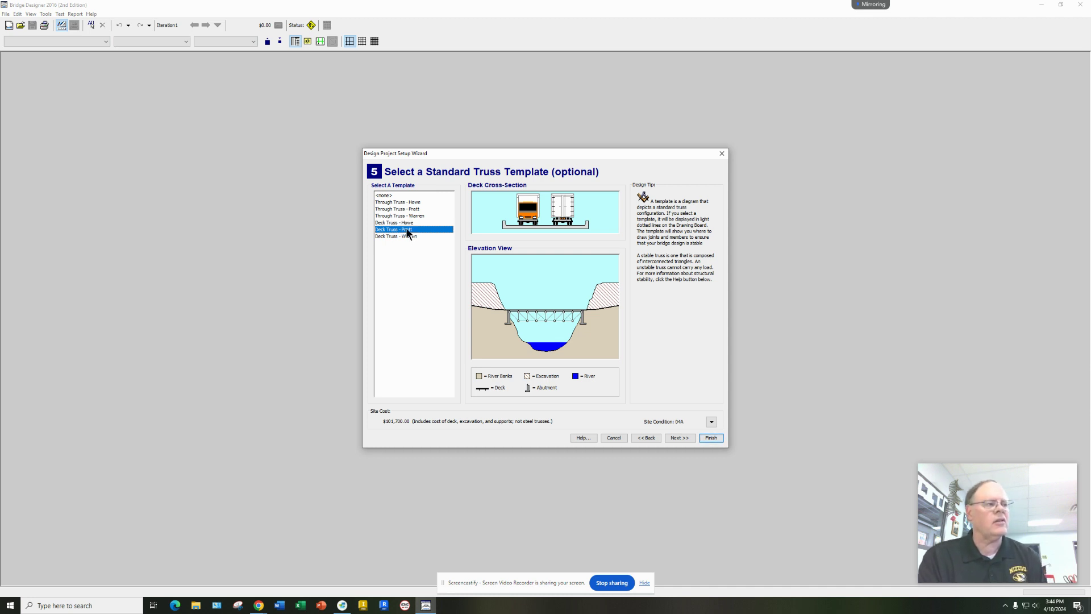
click(402, 236)
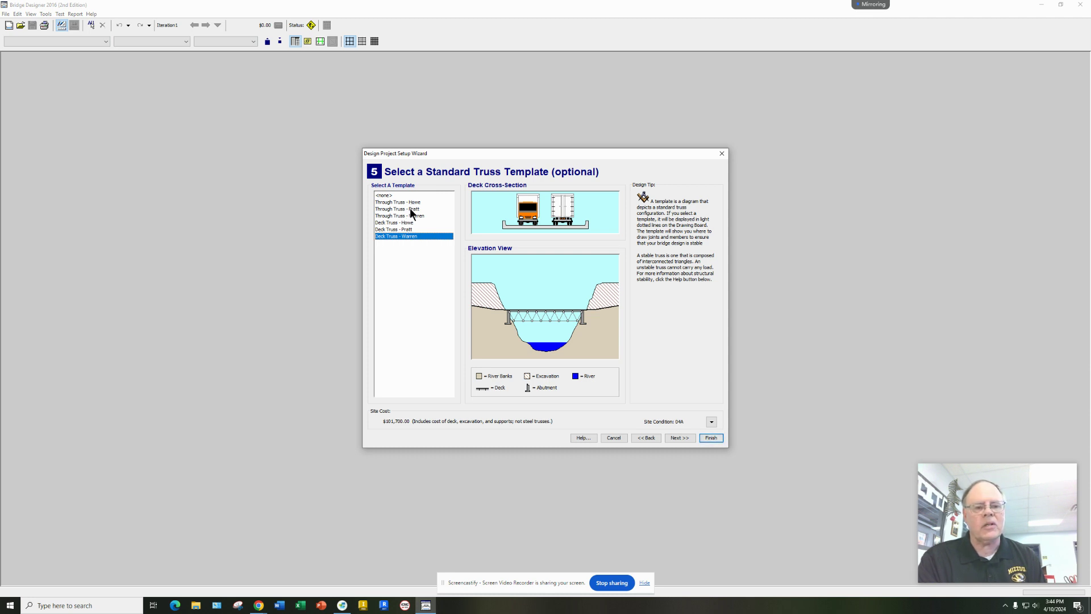
click(680, 438)
Step: Enter the designer's initials in the Designed By field and continue to step 7
click(396, 233)
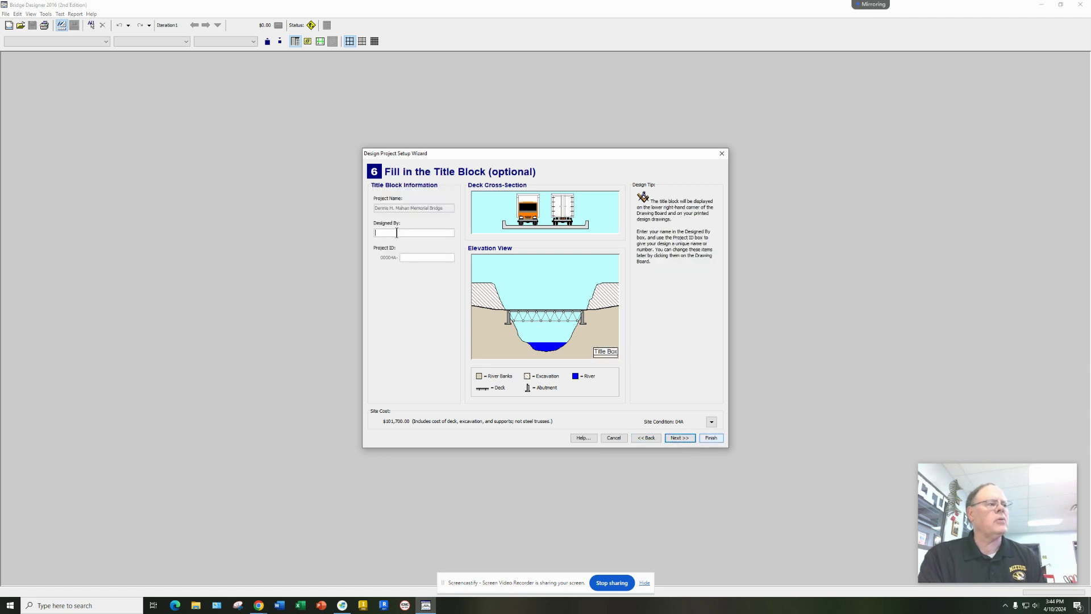
text(wgw)
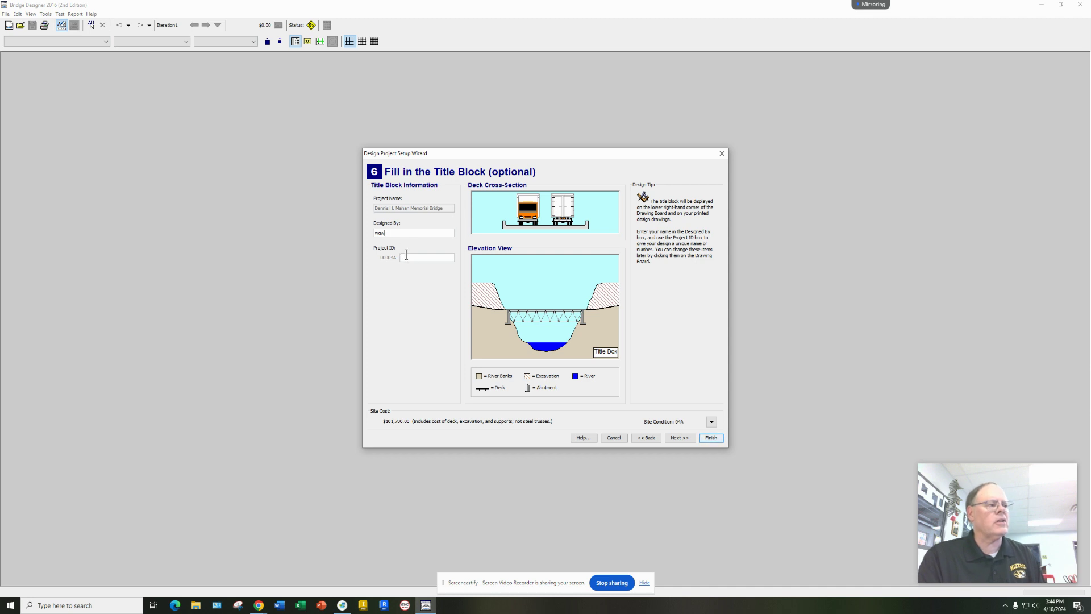
click(674, 438)
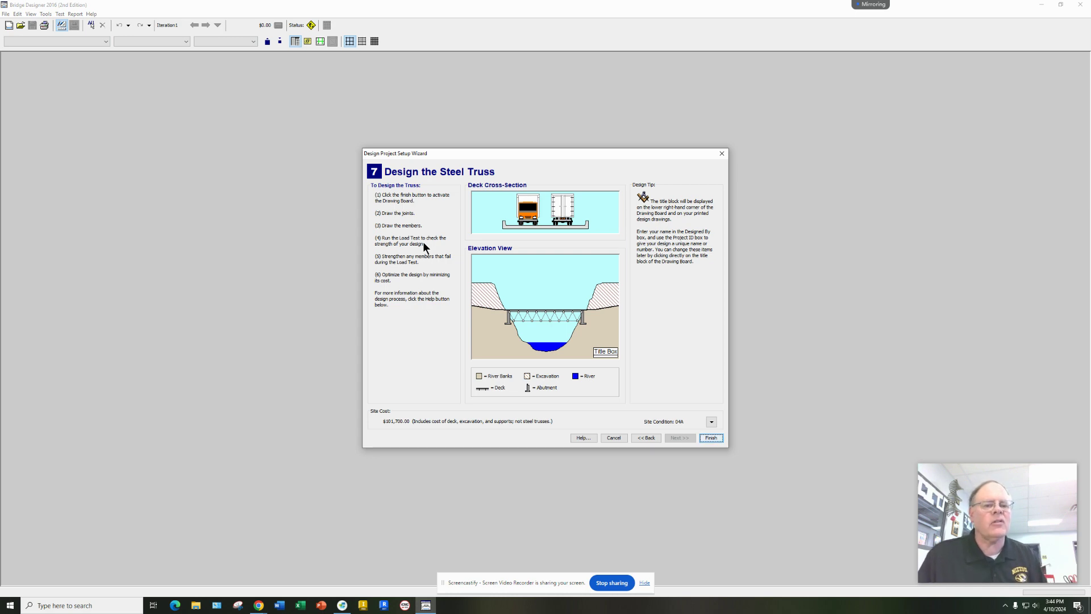
Step: Finish the wizard, place five bottom-chord joints, and draw zigzag diagonals between the joints
click(718, 437)
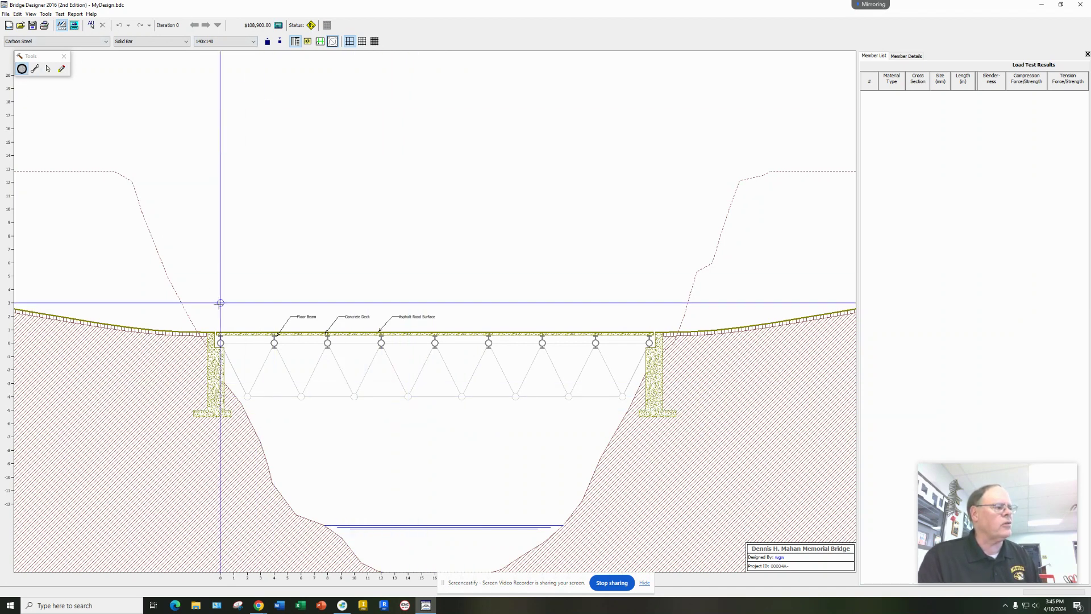
click(247, 396)
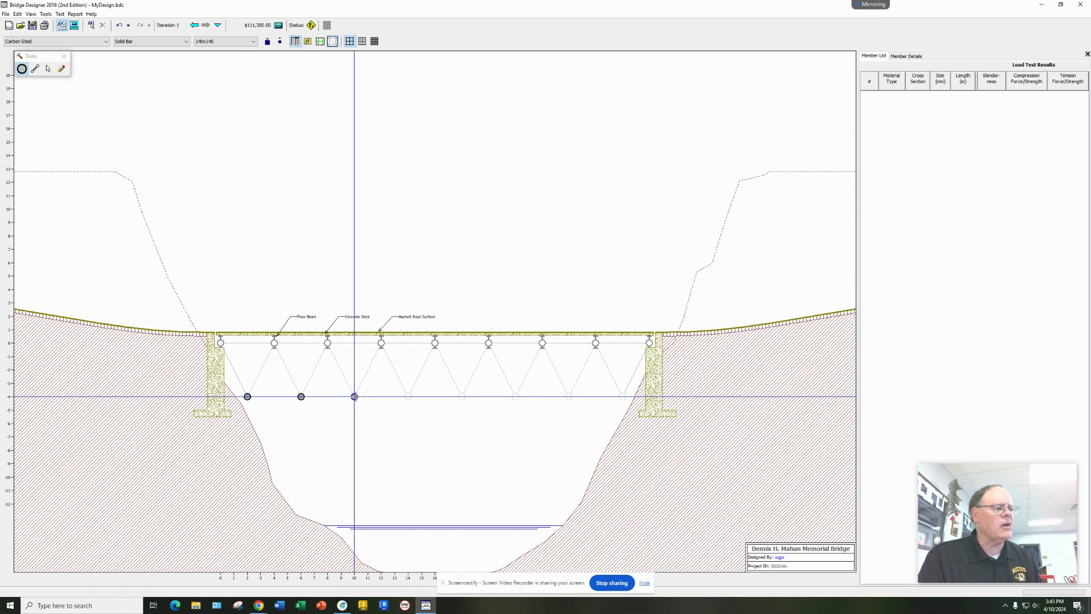
click(408, 396)
click(461, 396)
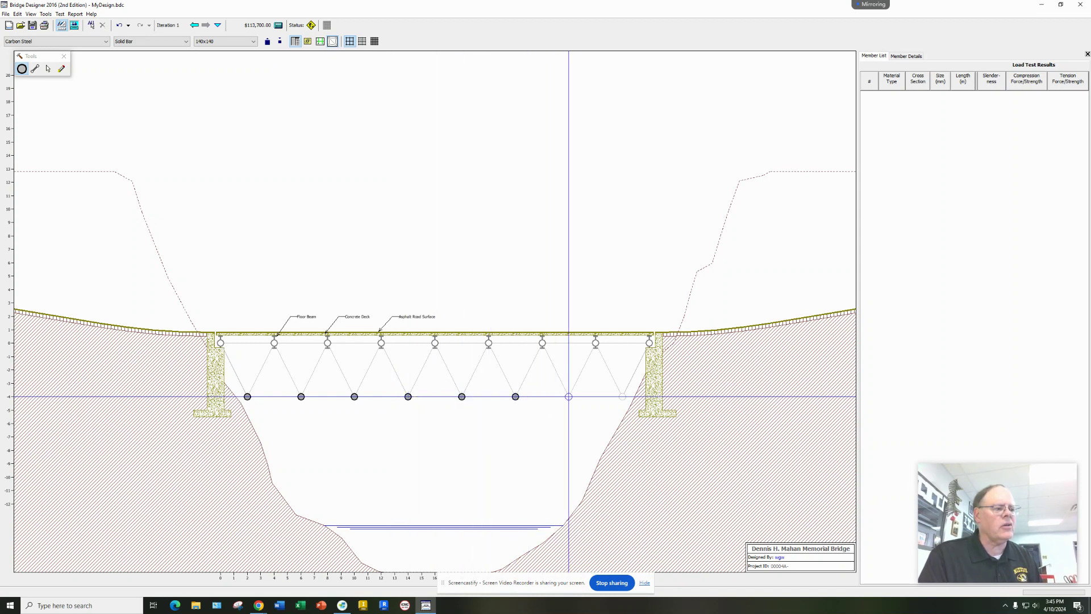
click(568, 397)
click(622, 396)
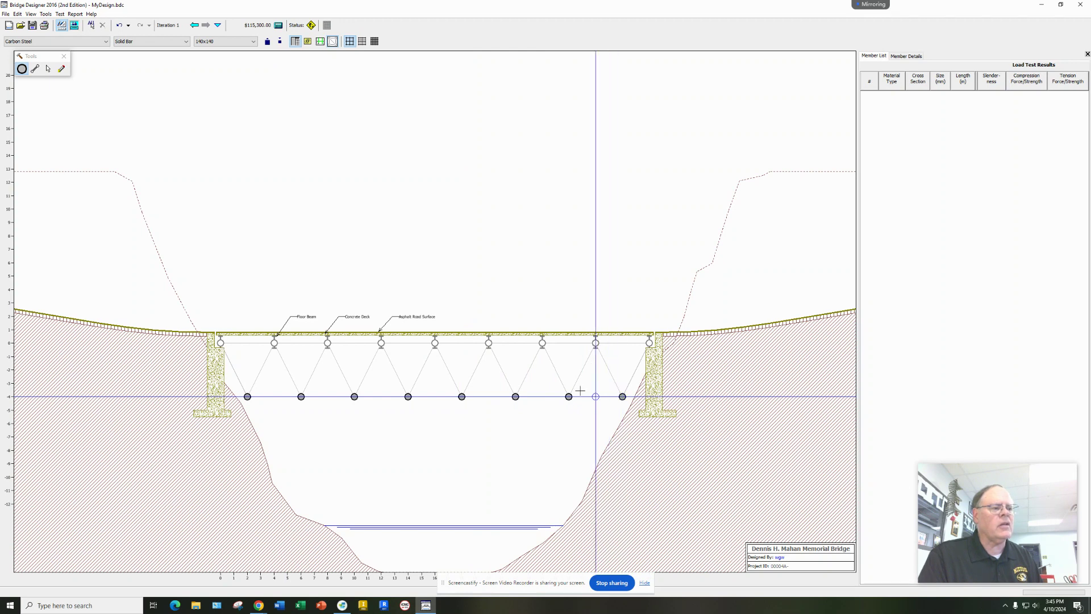
click(35, 69)
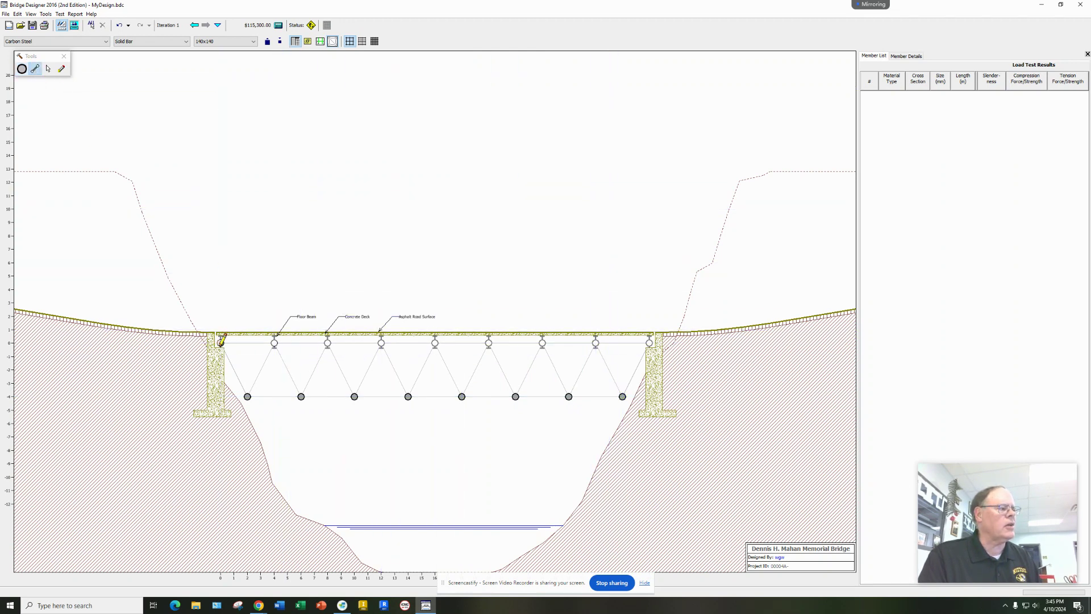
mouse_move(220, 343)
mouse_down()
mouse_move(248, 396)
mouse_move(275, 342)
mouse_move(301, 397)
mouse_move(328, 341)
mouse_move(354, 396)
mouse_move(381, 343)
mouse_move(408, 396)
mouse_move(440, 337)
mouse_move(461, 396)
mouse_move(488, 342)
mouse_move(515, 396)
mouse_move(546, 339)
mouse_move(570, 394)
mouse_move(600, 340)
mouse_move(623, 396)
mouse_move(651, 341)
mouse_up()
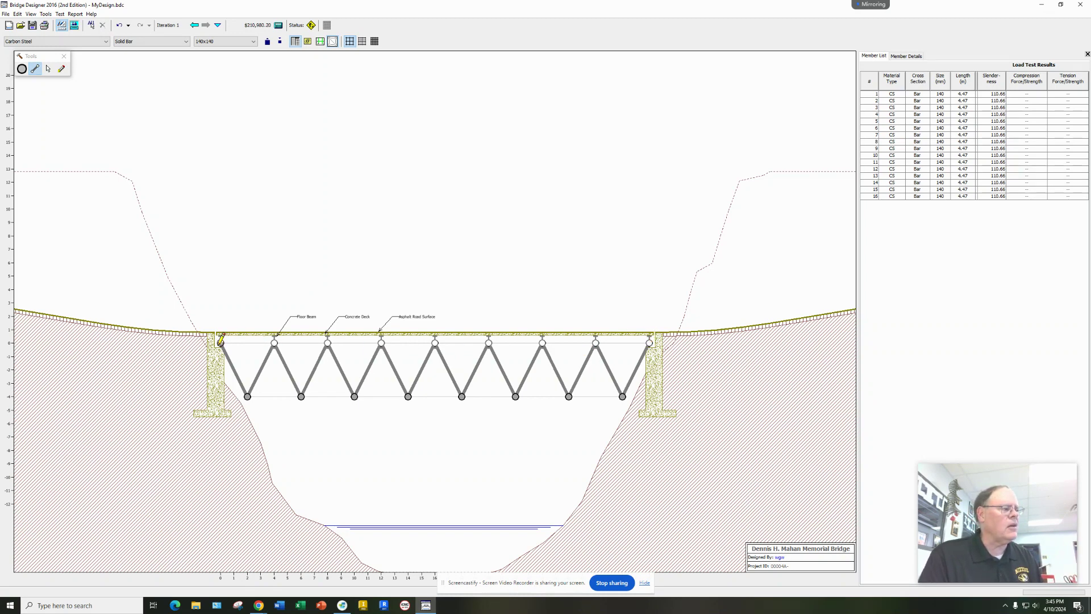
Step: Draw 4.00 m top-chord members along the deck and bottom-chord members across the lower joints
drag(220, 341, 649, 342)
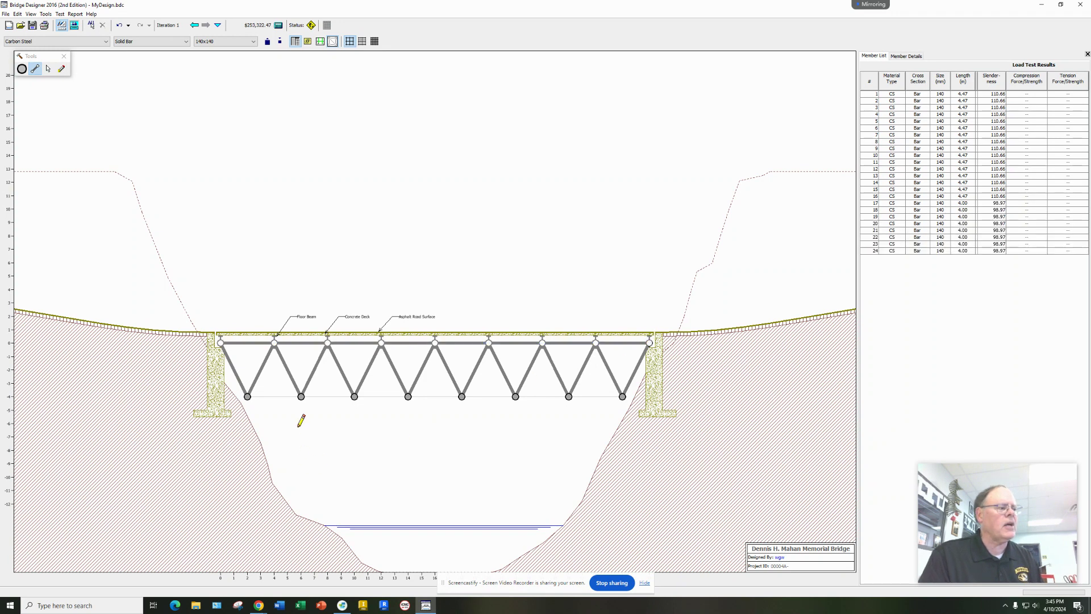
drag(247, 396, 623, 396)
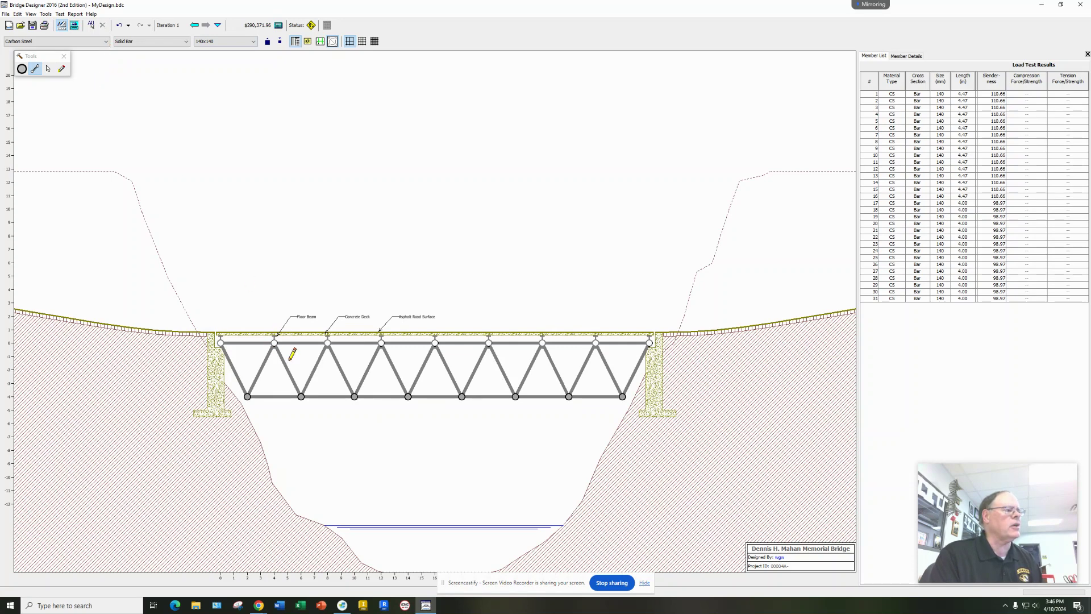
Step: Select diagonal member 3 and review its options, keeping Carbon Steel, Solid Bar, 140x140
click(48, 69)
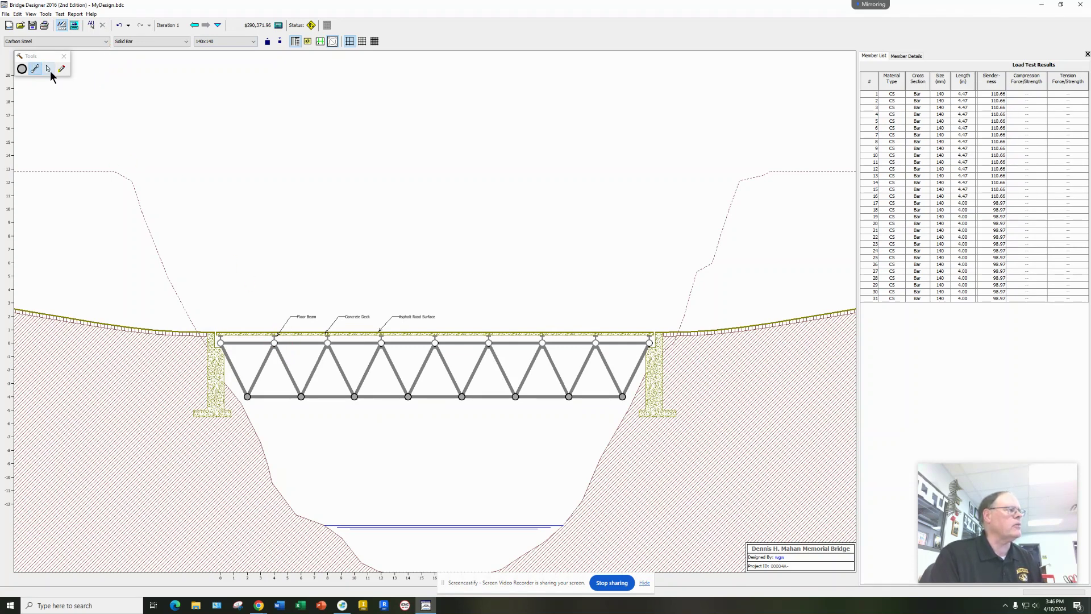
click(287, 371)
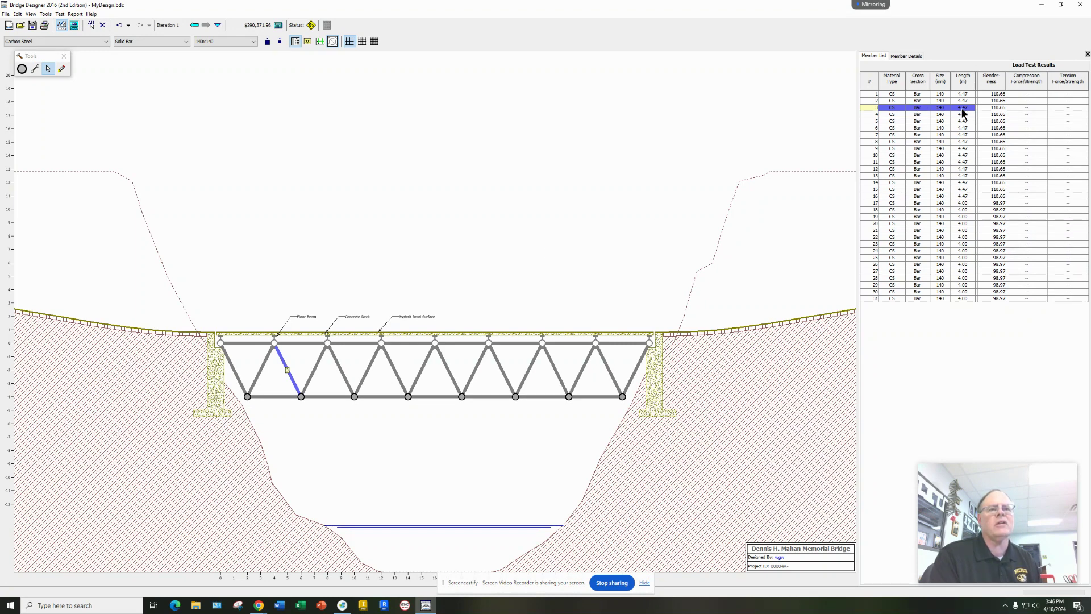
click(106, 42)
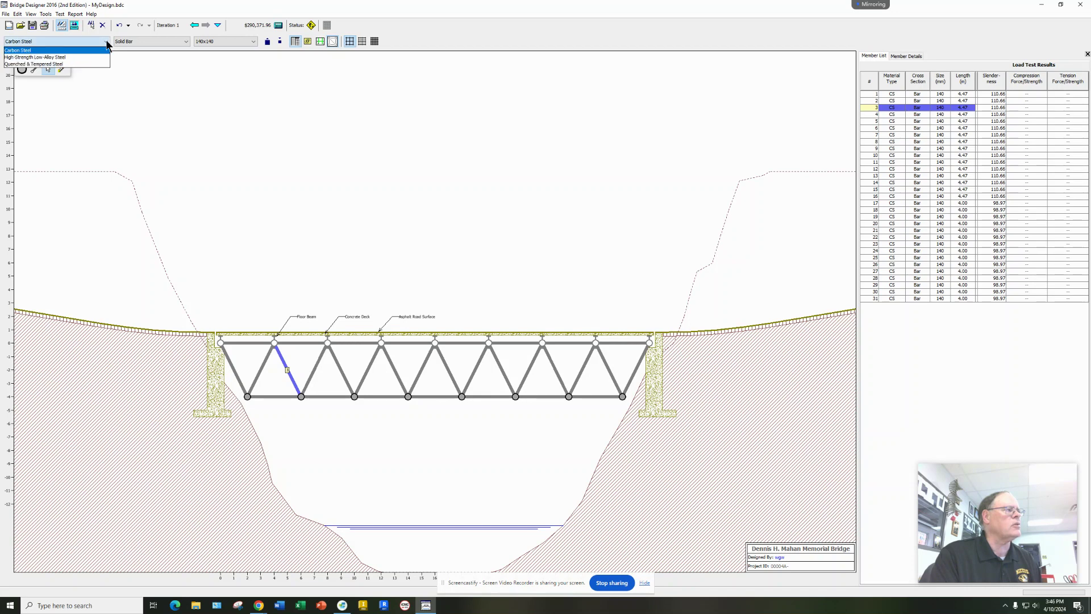
click(107, 43)
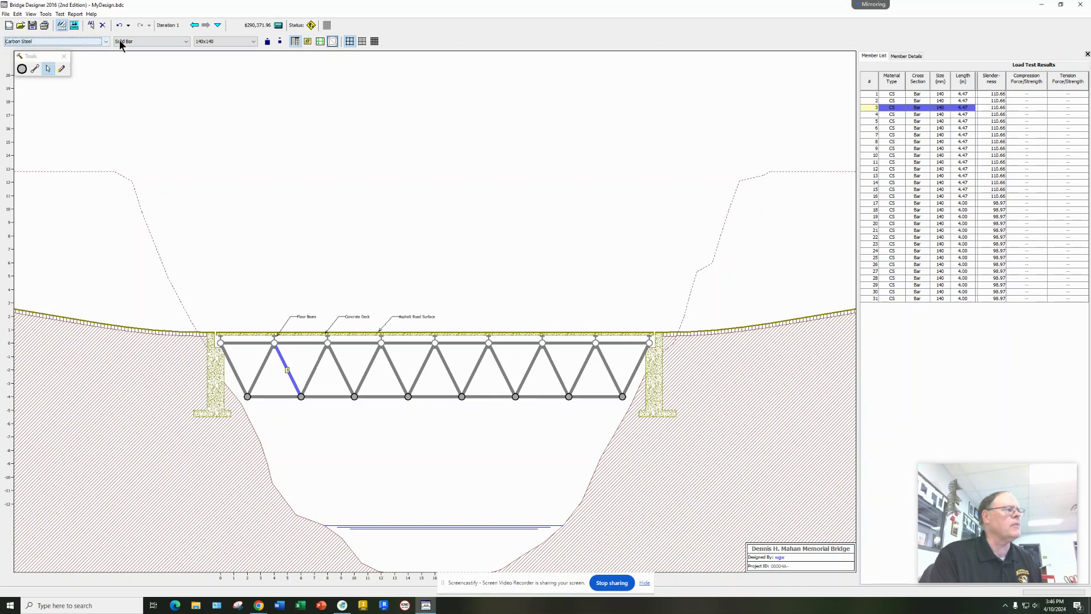
click(185, 40)
click(186, 40)
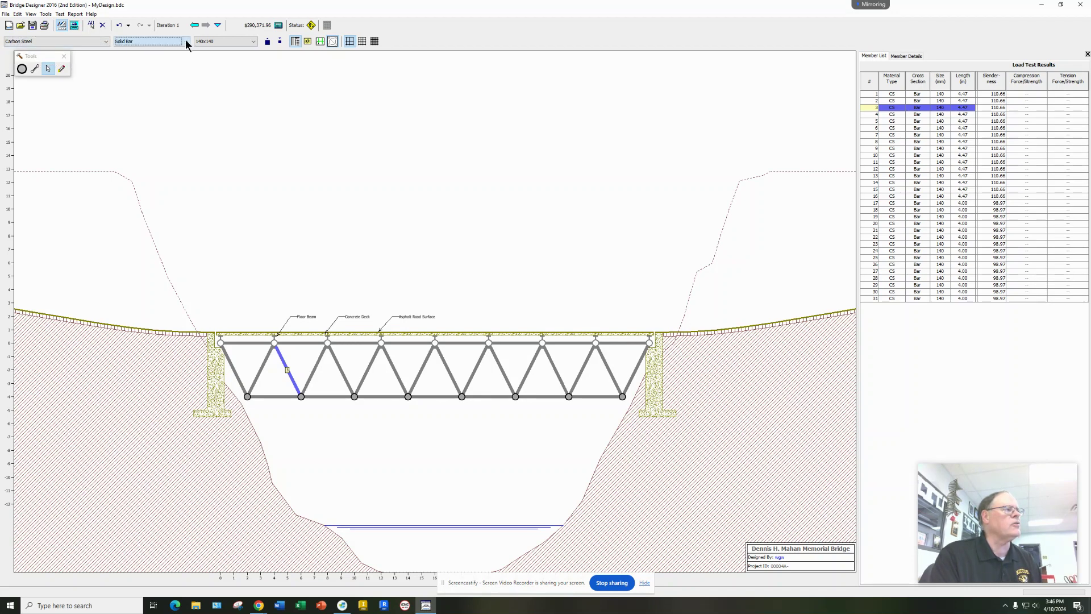
click(254, 42)
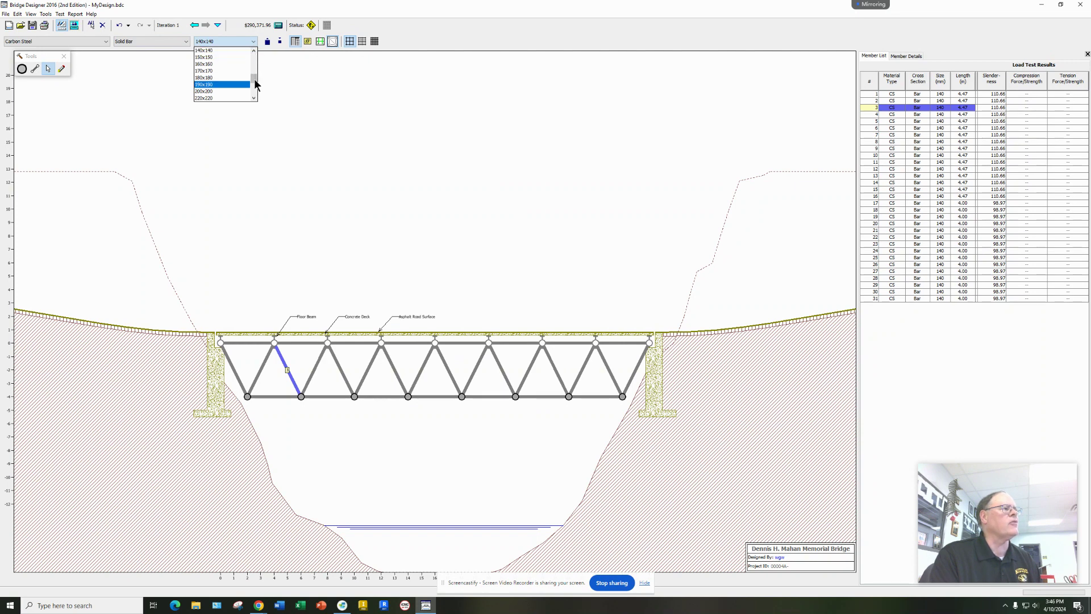
drag(254, 78, 257, 75)
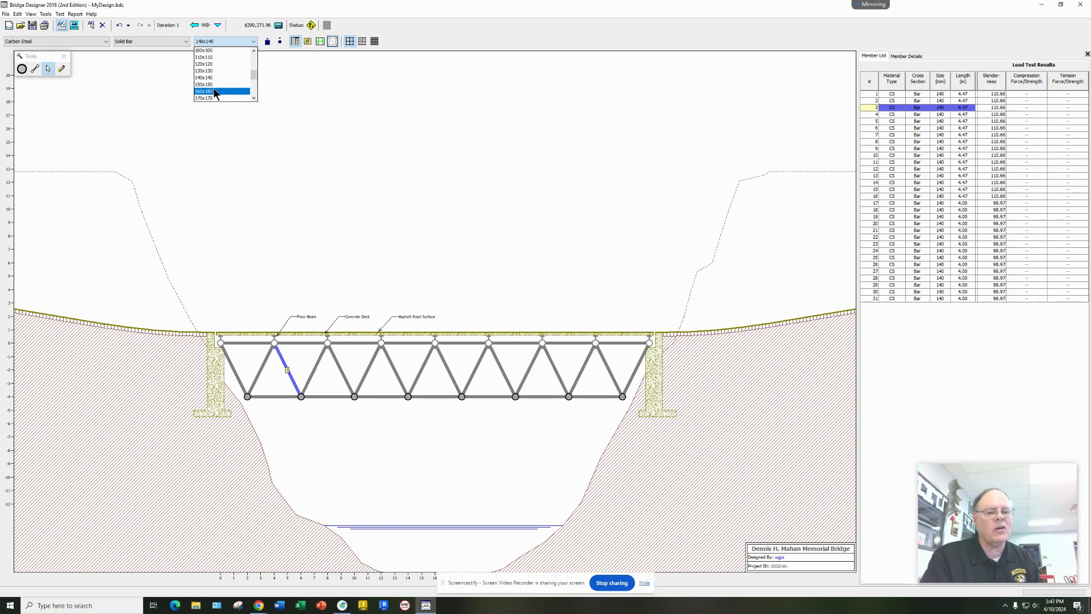
click(284, 90)
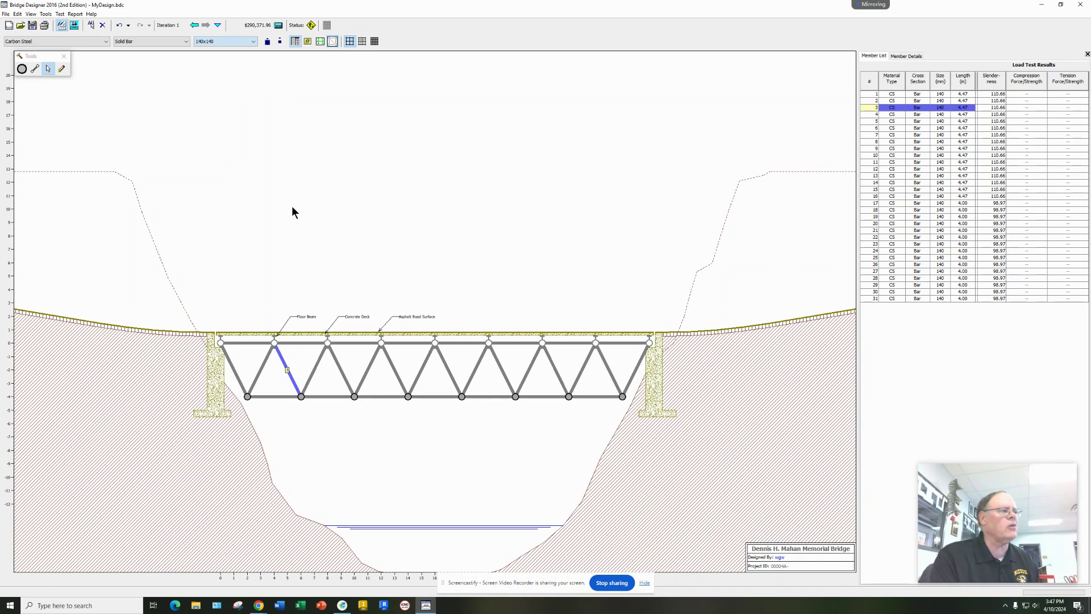
Step: Run the truck load test, then view the drawing board with failing top-chord members 20 and 21
click(75, 25)
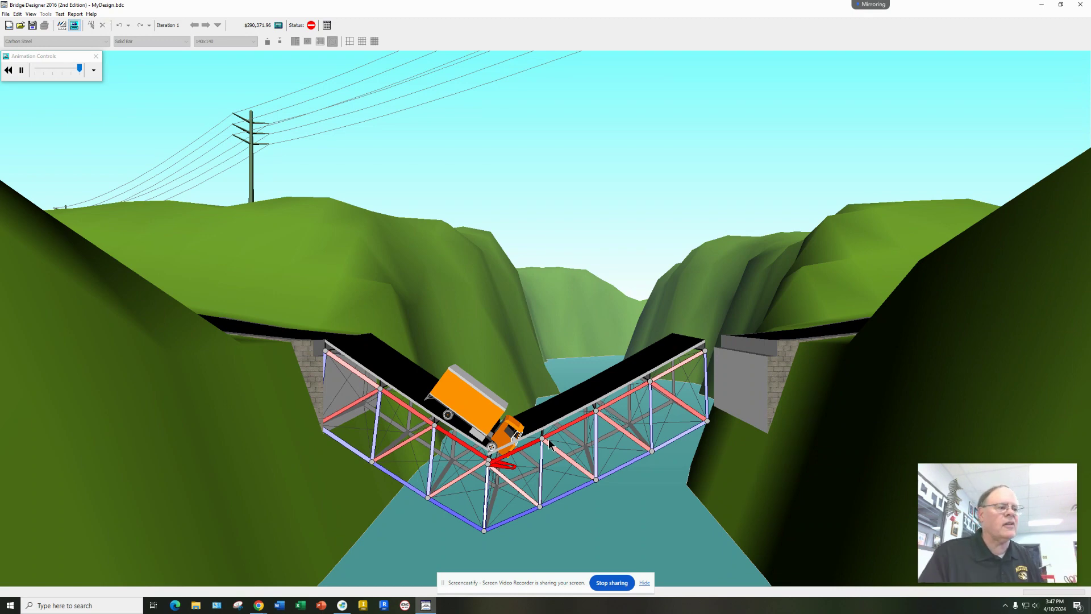
click(62, 26)
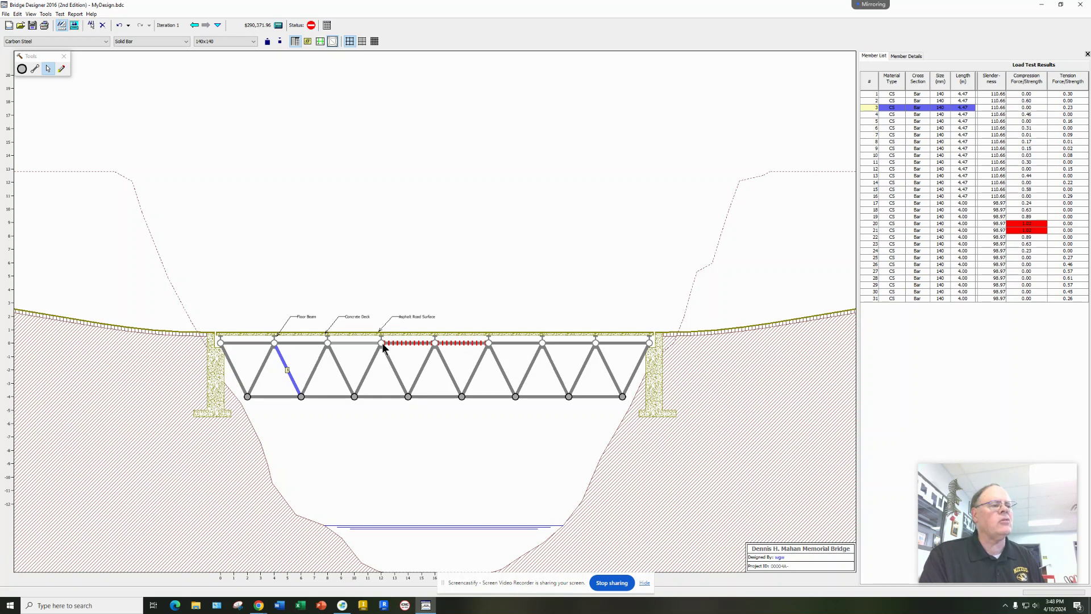
Step: Deselect member 3 and pick out failed top-chord member 20, then member 21, on the drawing
click(492, 305)
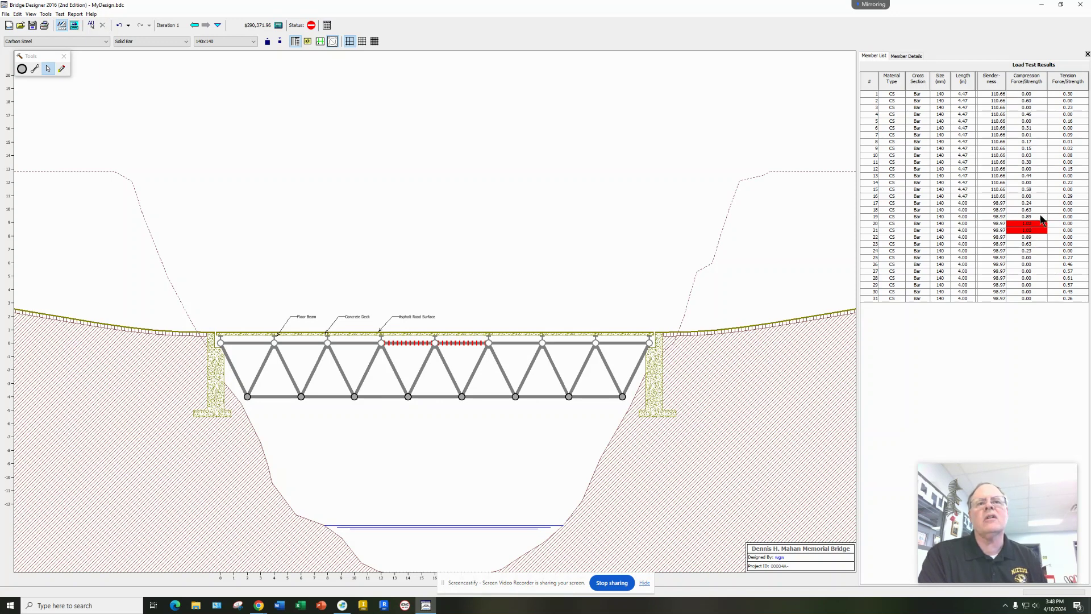
click(417, 342)
click(455, 343)
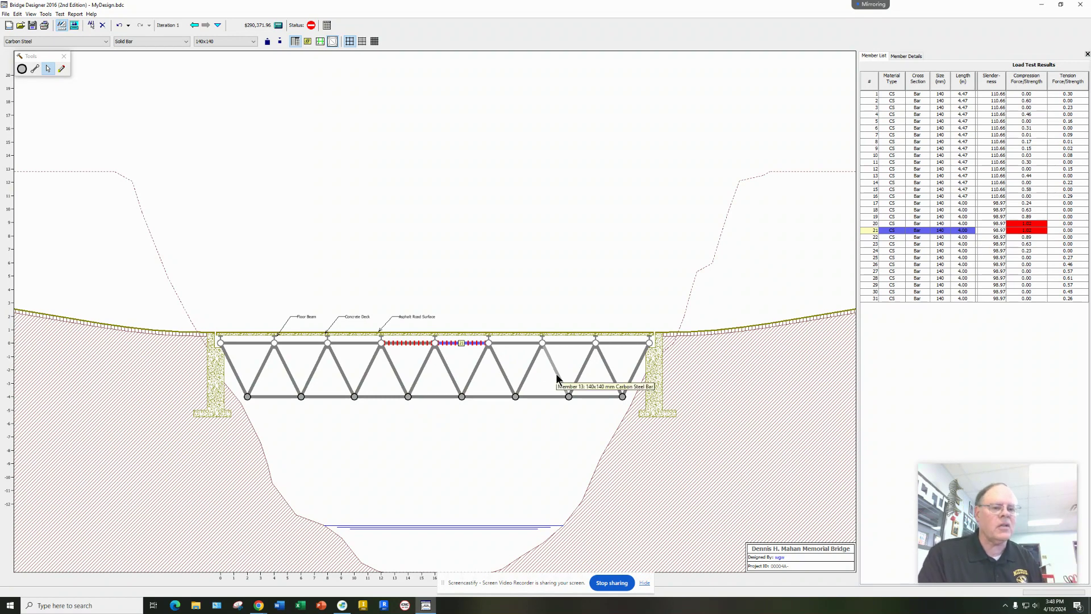
click(278, 26)
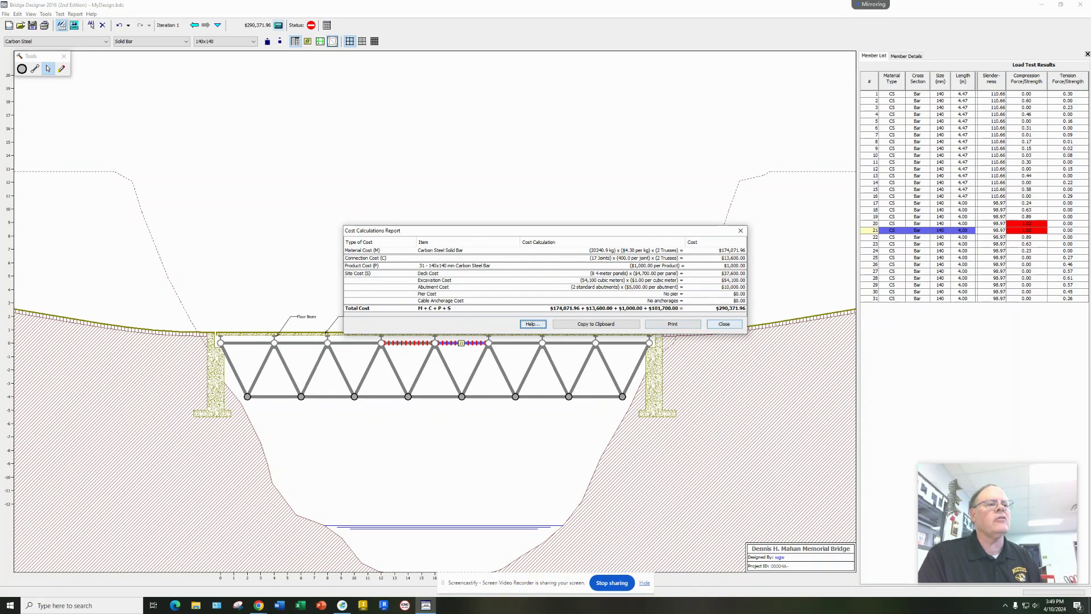
click(722, 323)
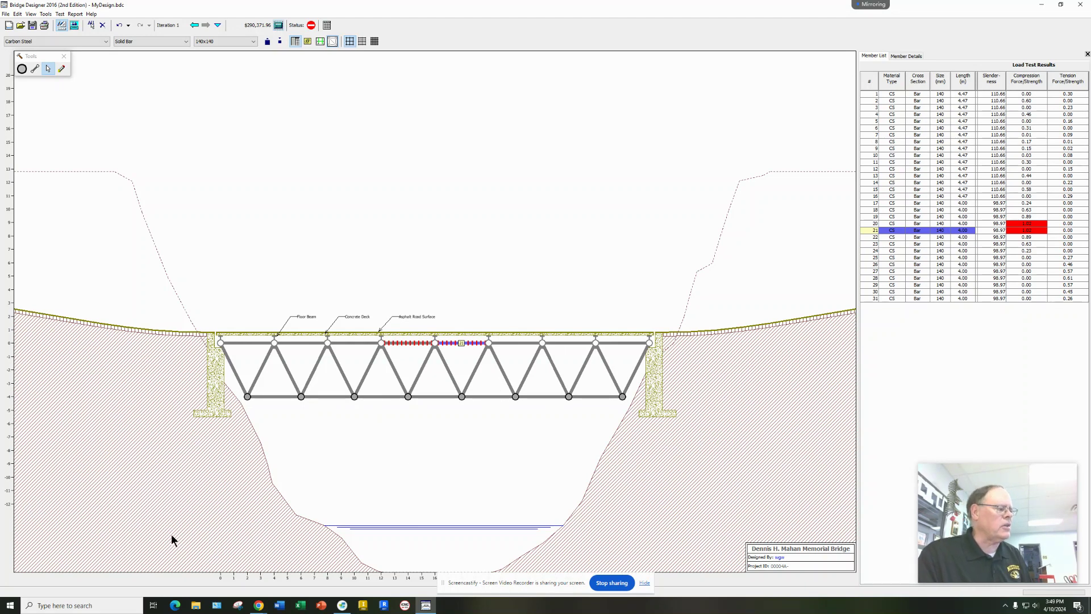
Step: Launch Snipping Tool by searching 'snip' from the taskbar
click(50, 604)
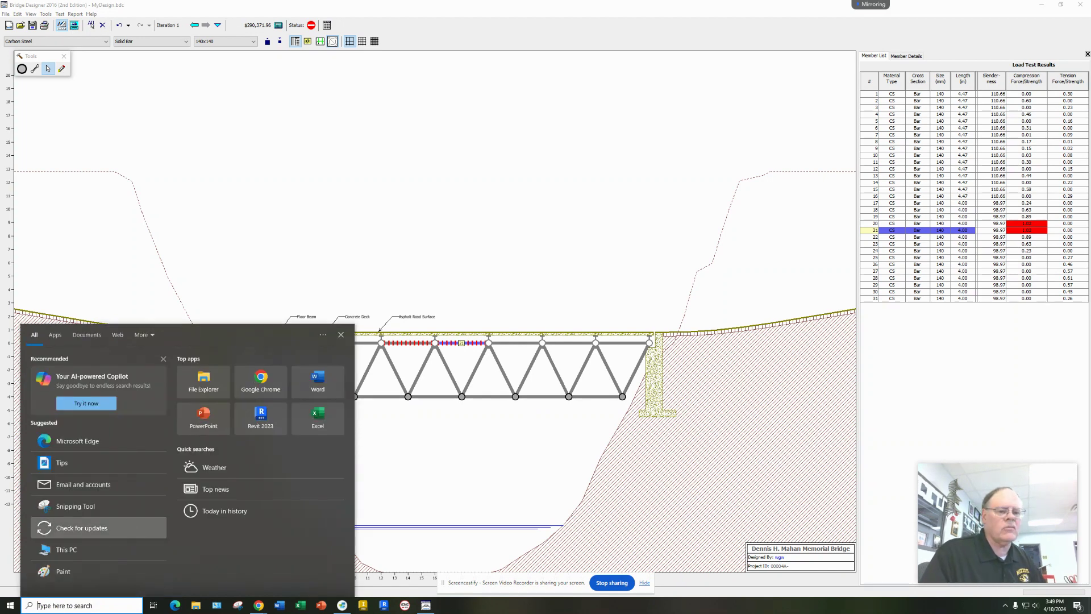
text(snip)
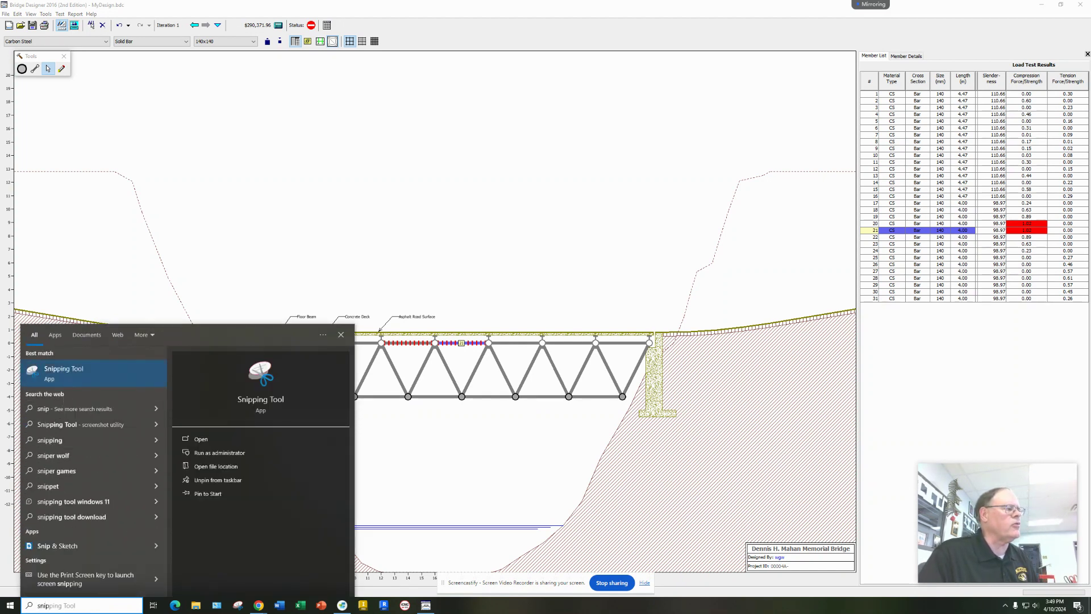
click(78, 378)
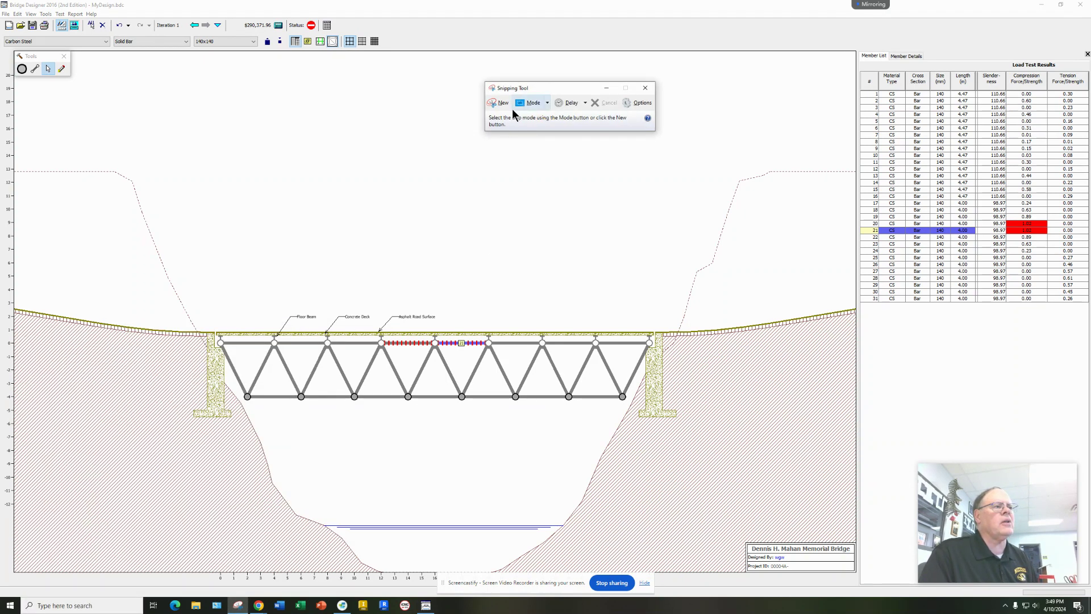
Step: Snip the area around the bridge and abutments, copy it, then close Snipping Tool without saving
click(503, 105)
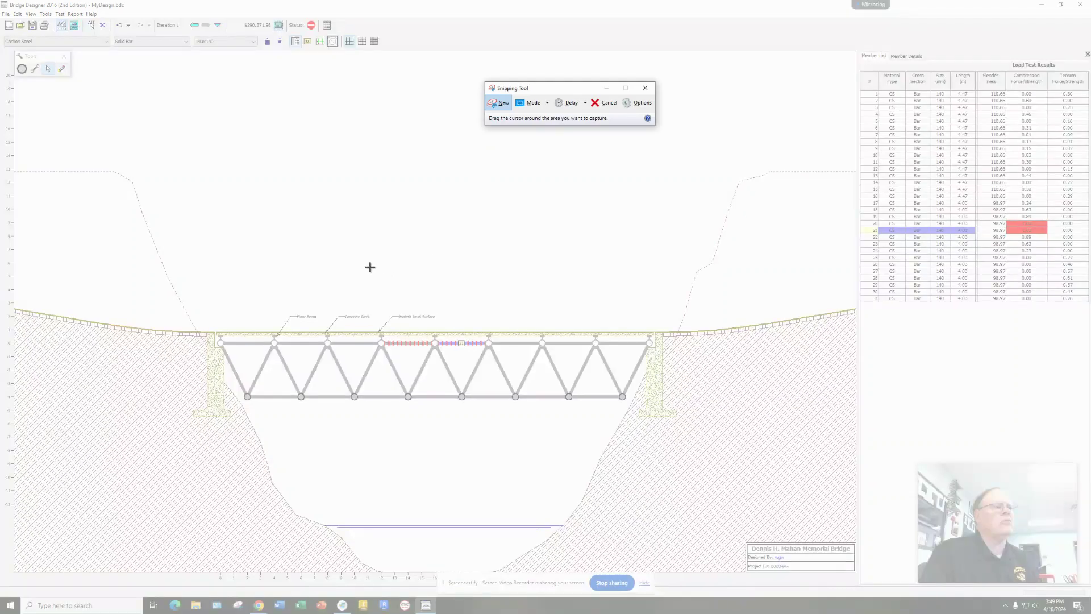
drag(181, 231, 708, 458)
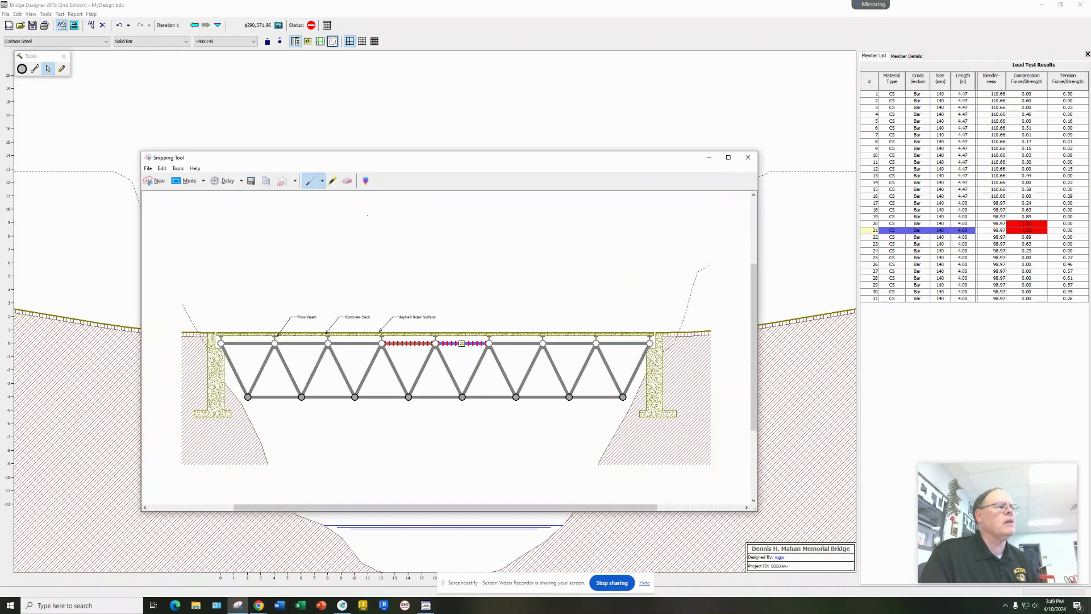
click(267, 181)
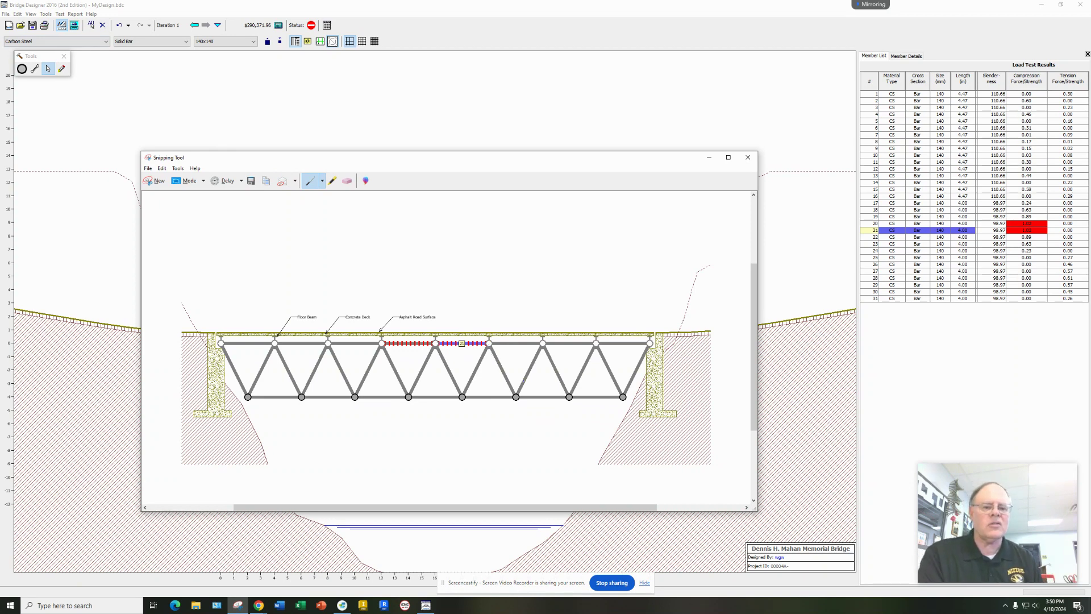
click(748, 157)
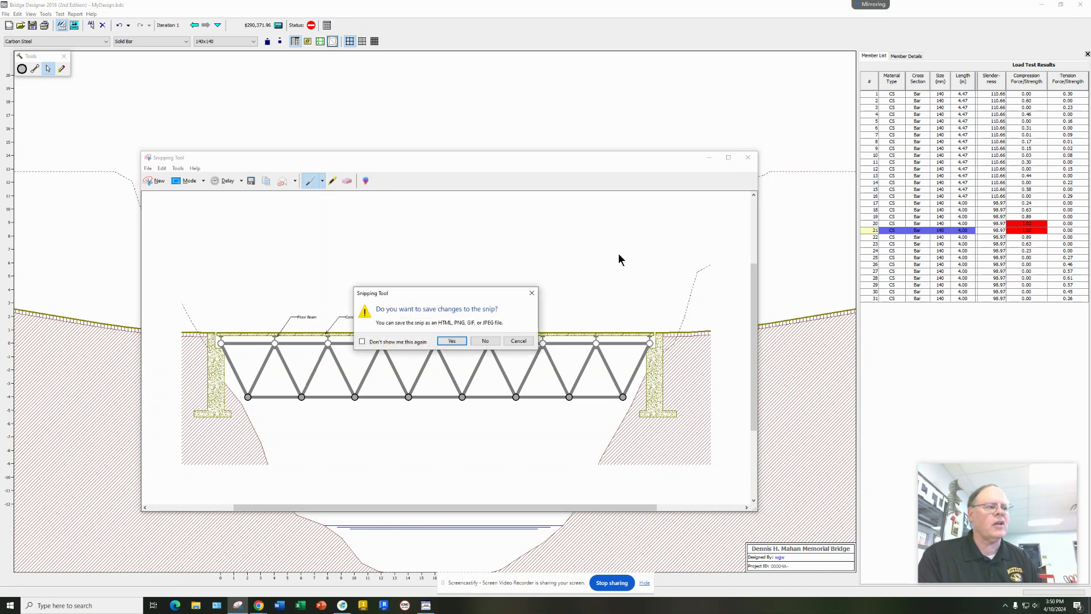
click(485, 341)
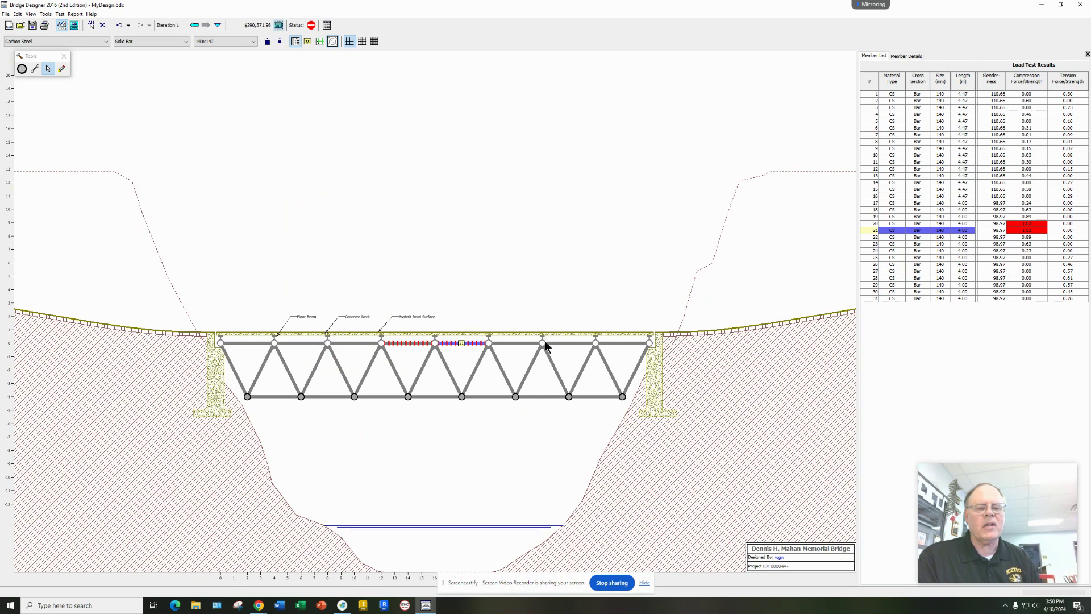